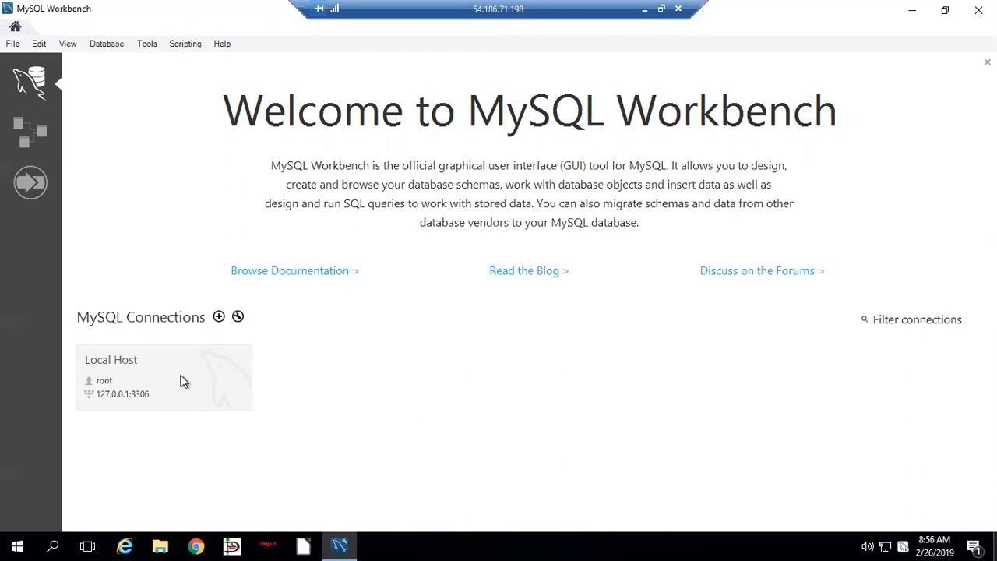
# - Open the Local Host connection and drop the tal schema immediately without reviewing the SQL
pyautogui.click(171, 376)
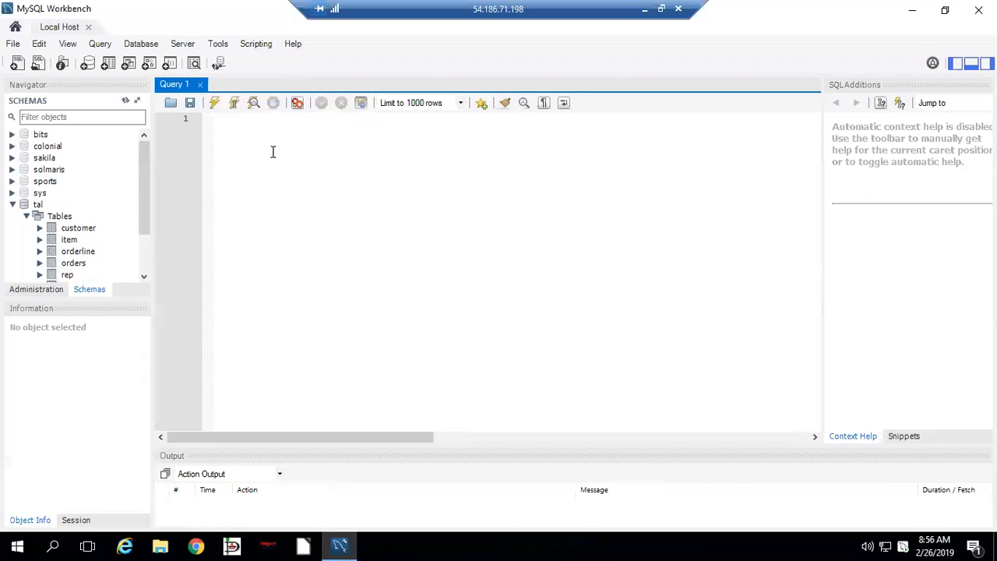
pyautogui.click(13, 205)
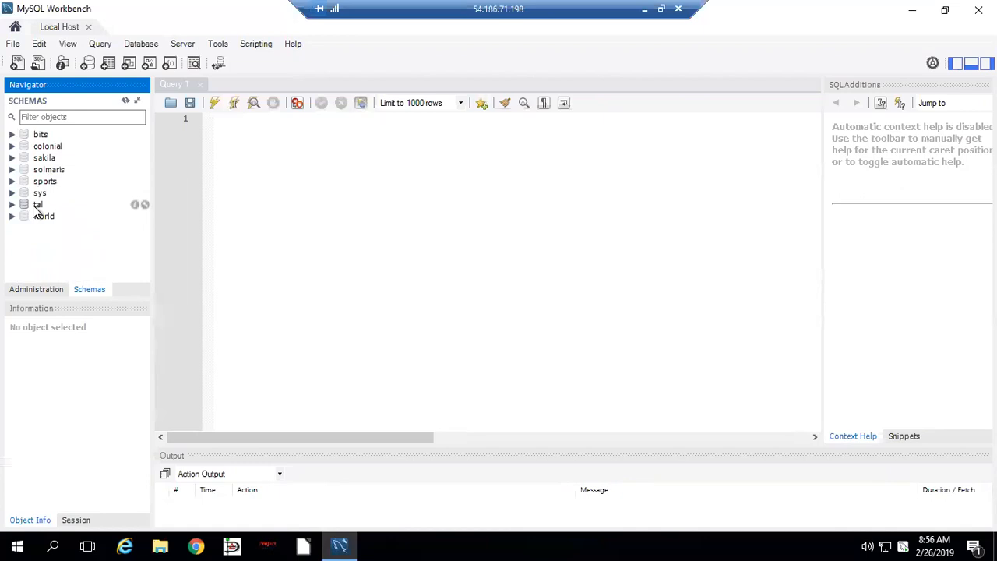
pyautogui.click(35, 207)
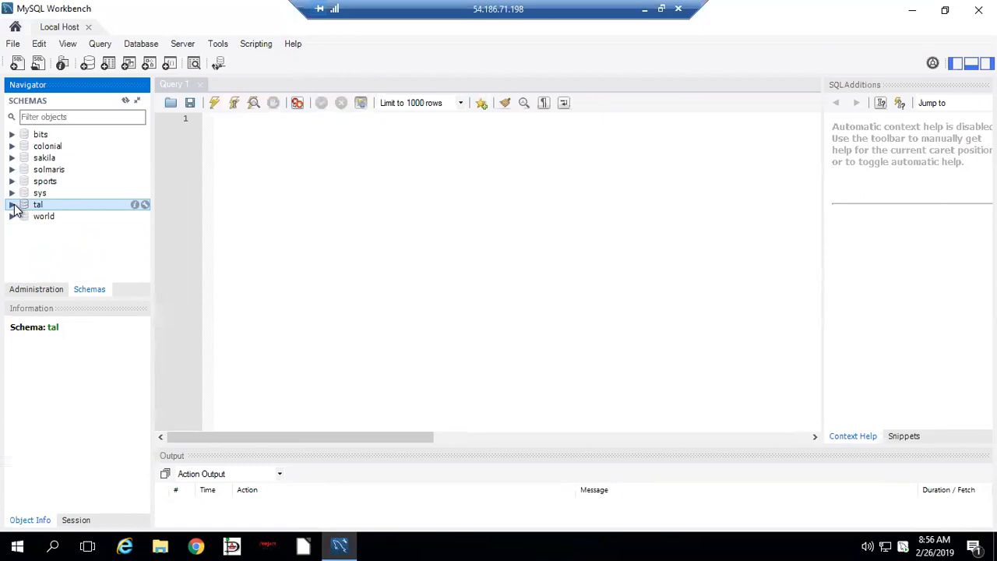
pyautogui.rightClick(55, 209)
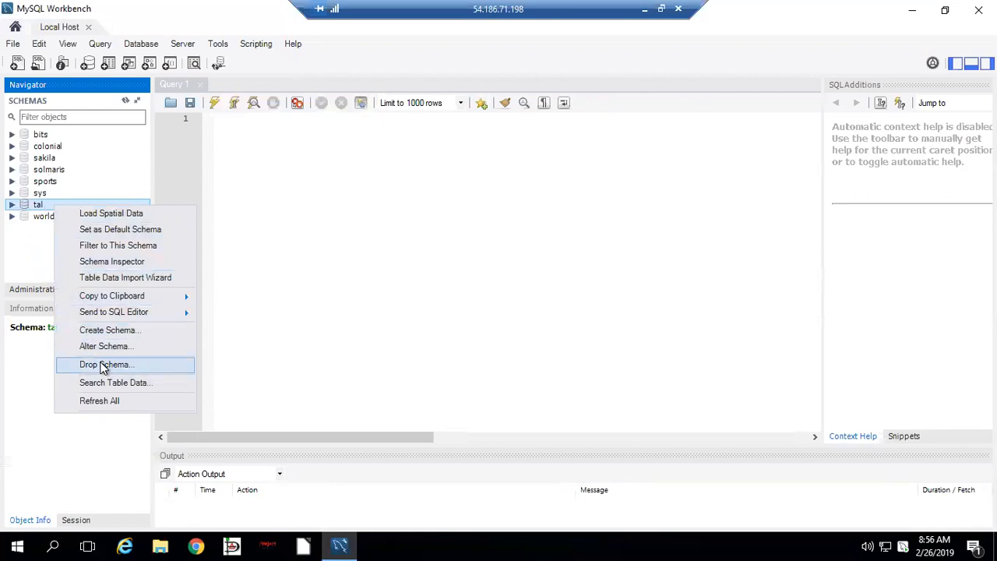
pyautogui.click(104, 364)
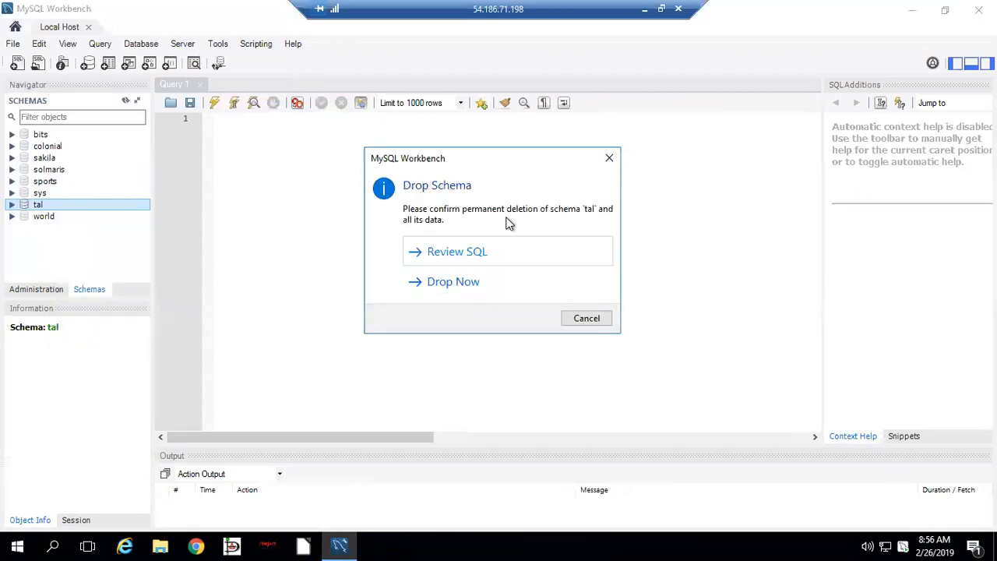
pyautogui.click(443, 283)
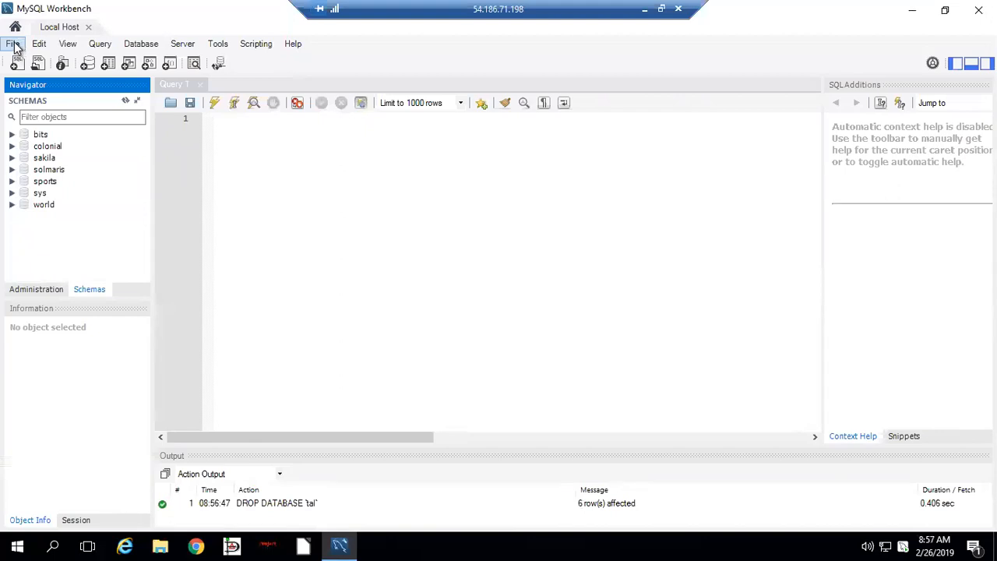
# - Open the SQL script TAL.sql from the MySQL folder inside the desktop's CIS-107 > MySQL Scripts > MySQL Scripts folders
pyautogui.click(14, 45)
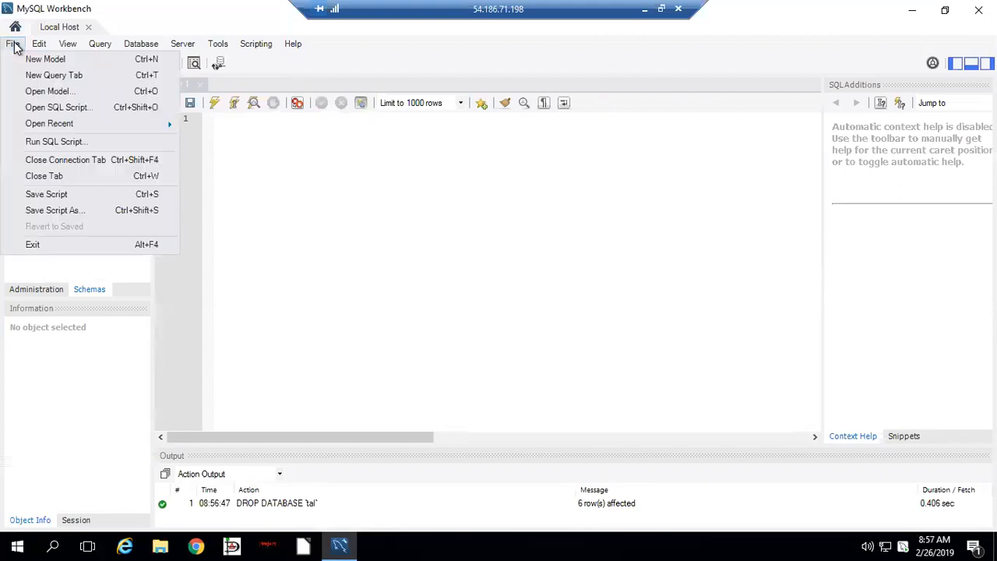
pyautogui.click(53, 109)
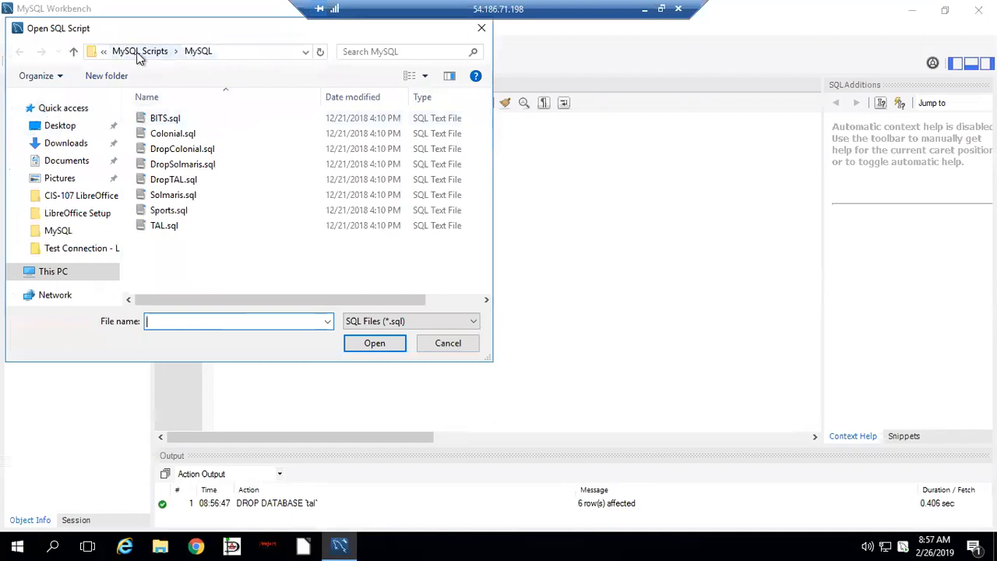
pyautogui.click(55, 126)
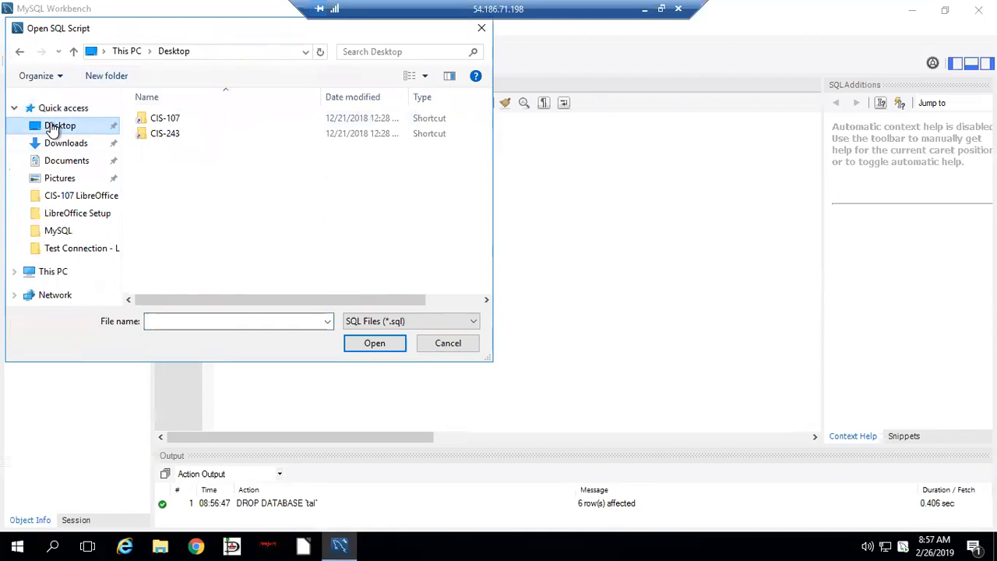
pyautogui.doubleClick(173, 125)
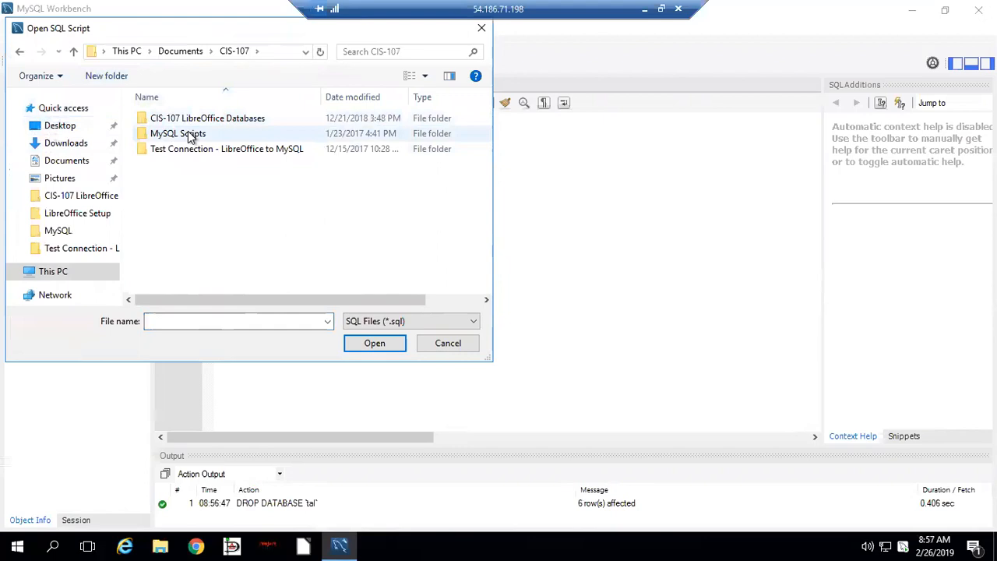
pyautogui.doubleClick(189, 135)
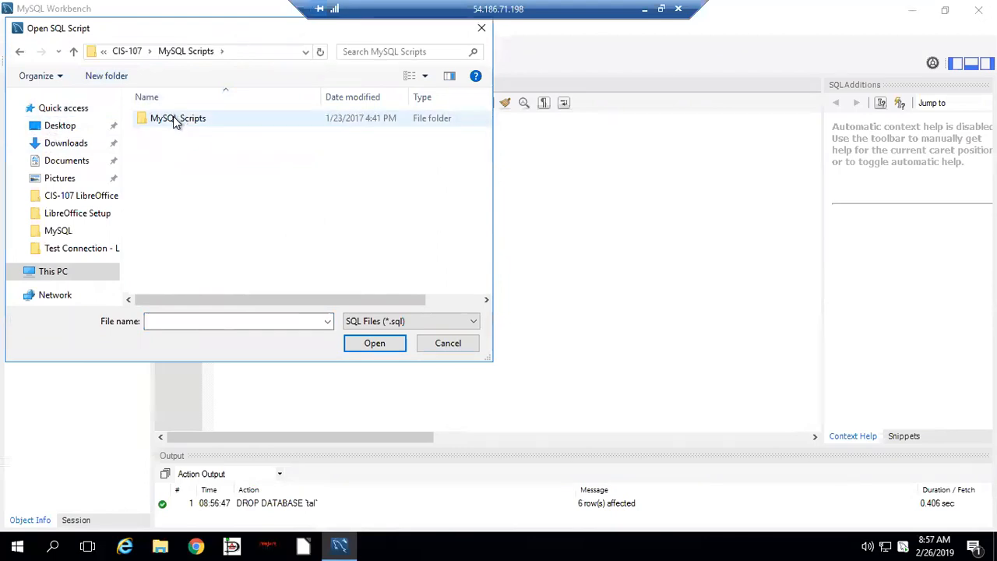
pyautogui.doubleClick(173, 116)
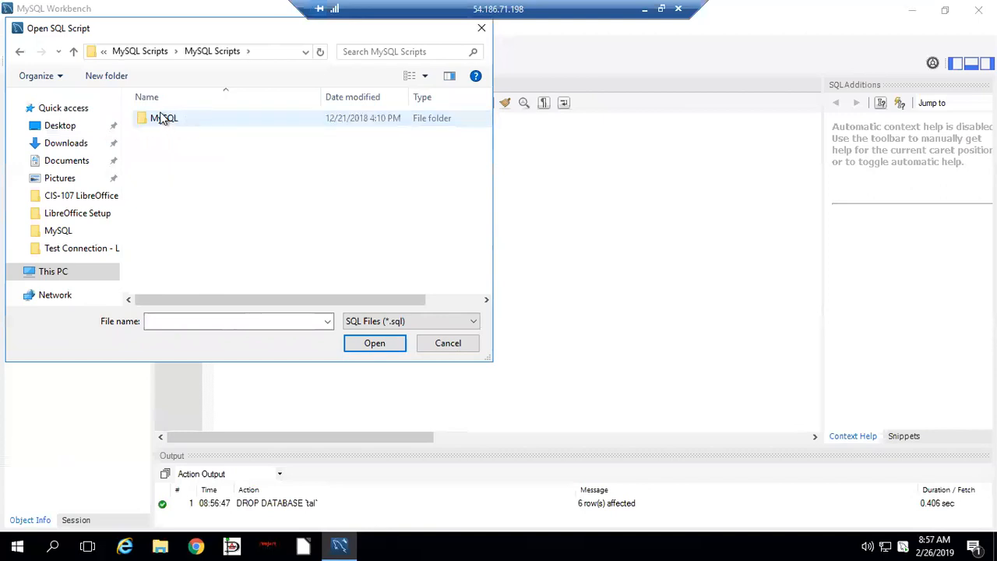
pyautogui.doubleClick(163, 118)
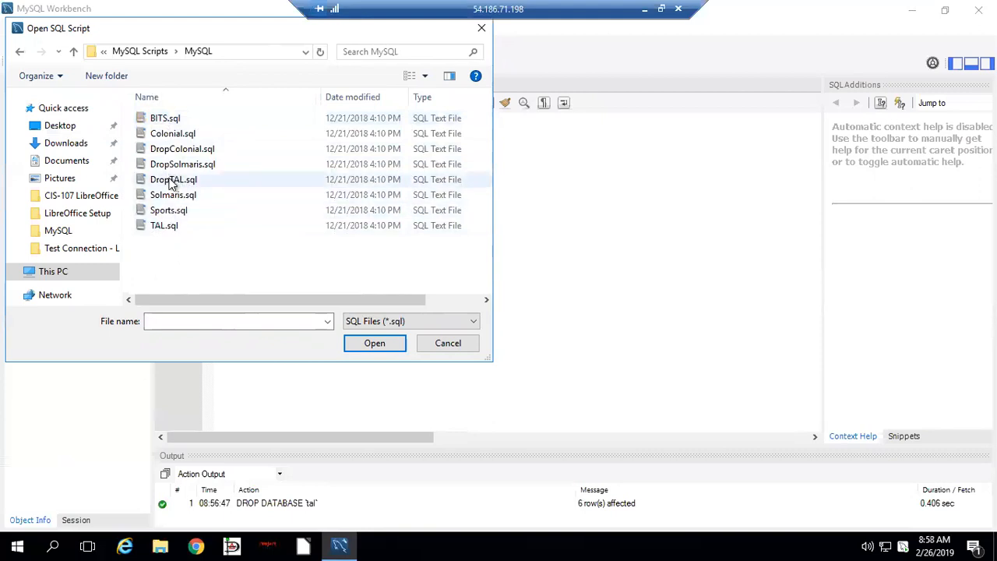
pyautogui.click(162, 226)
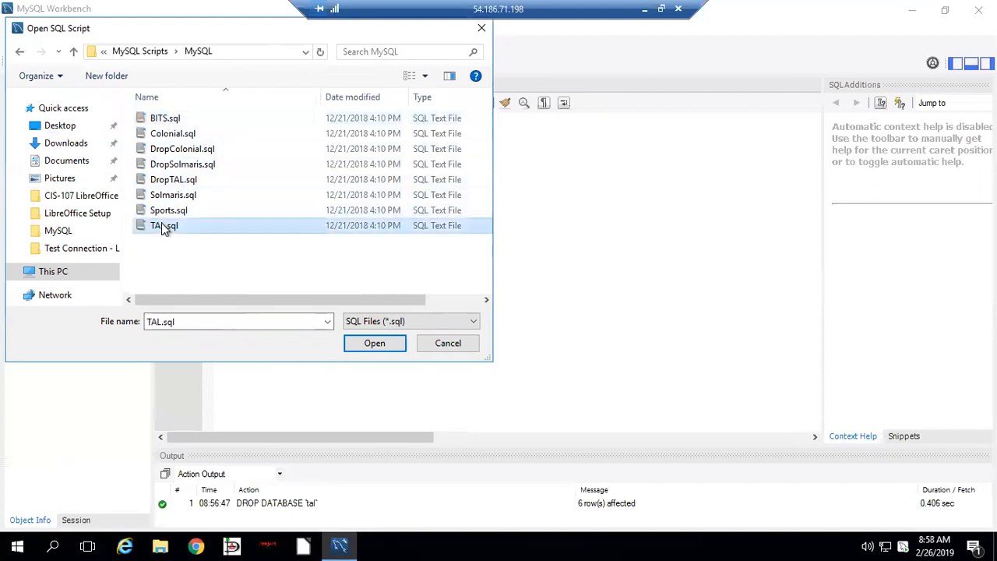
pyautogui.click(376, 344)
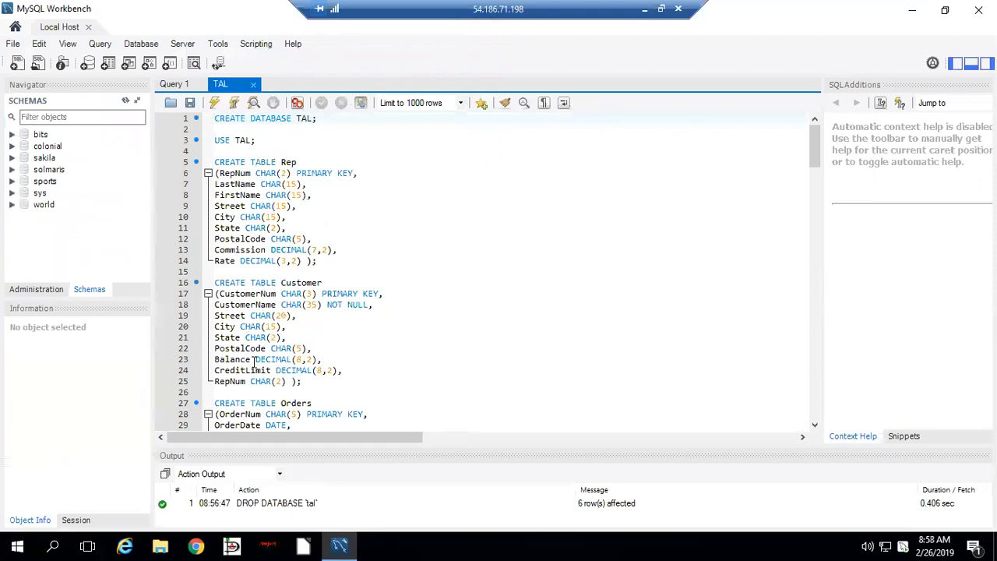
# - Look through the TAL script, enlarge the action output area, and execute the whole script
pyautogui.scroll(-13, 382, 335)
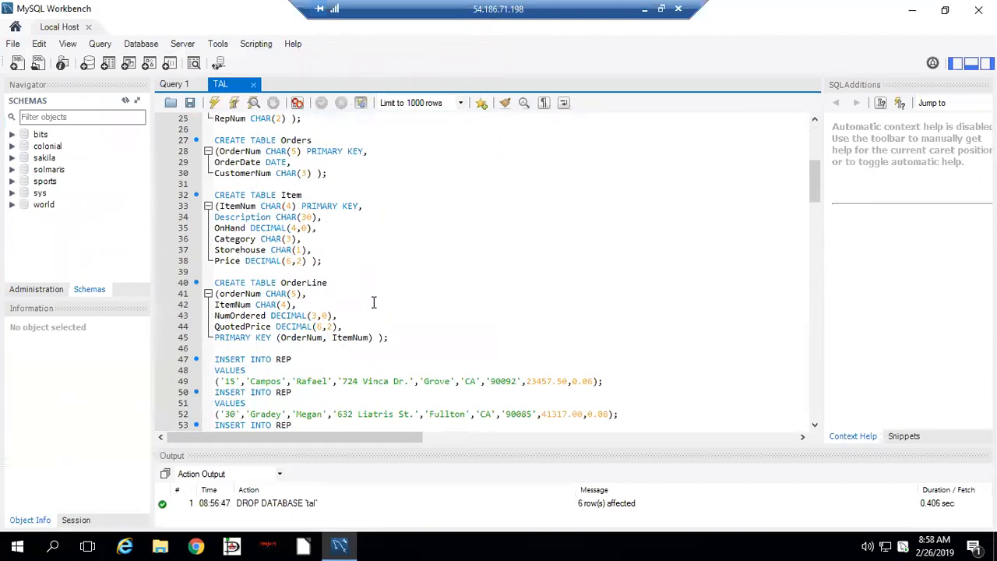
pyautogui.scroll(-14, 373, 302)
pyautogui.scroll(6, 381, 422)
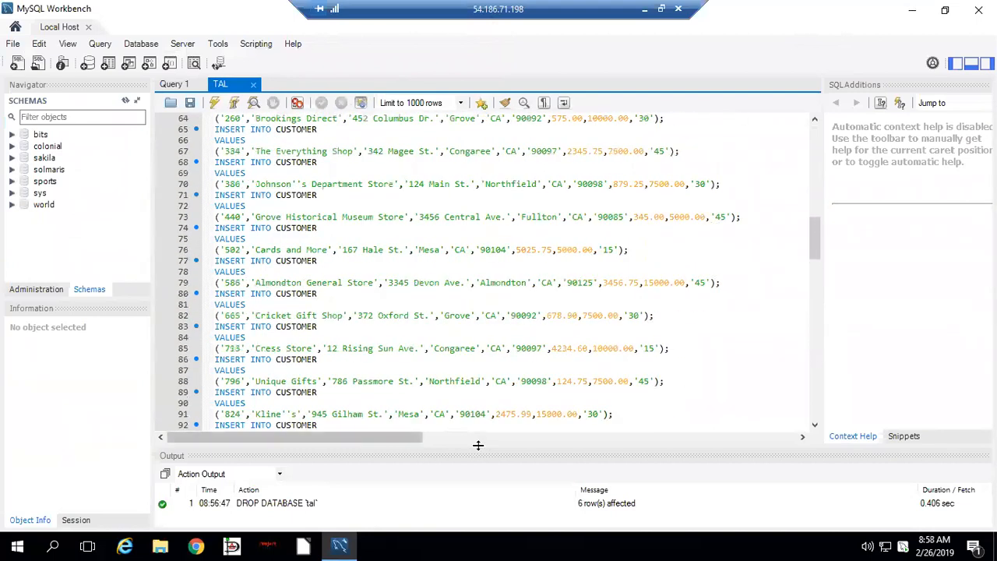
pyautogui.moveTo(480, 443); pyautogui.dragTo(471, 346)
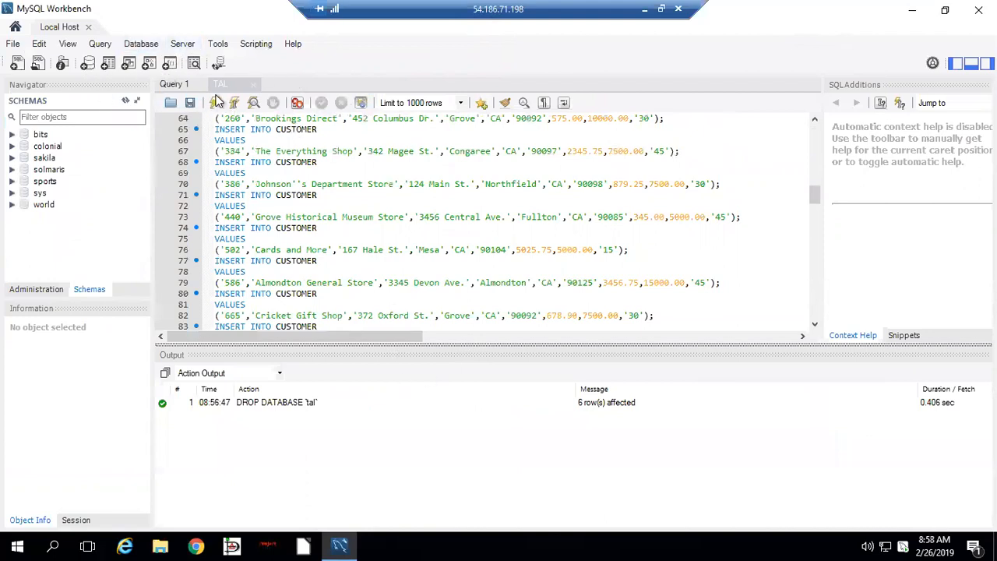
pyautogui.click(216, 105)
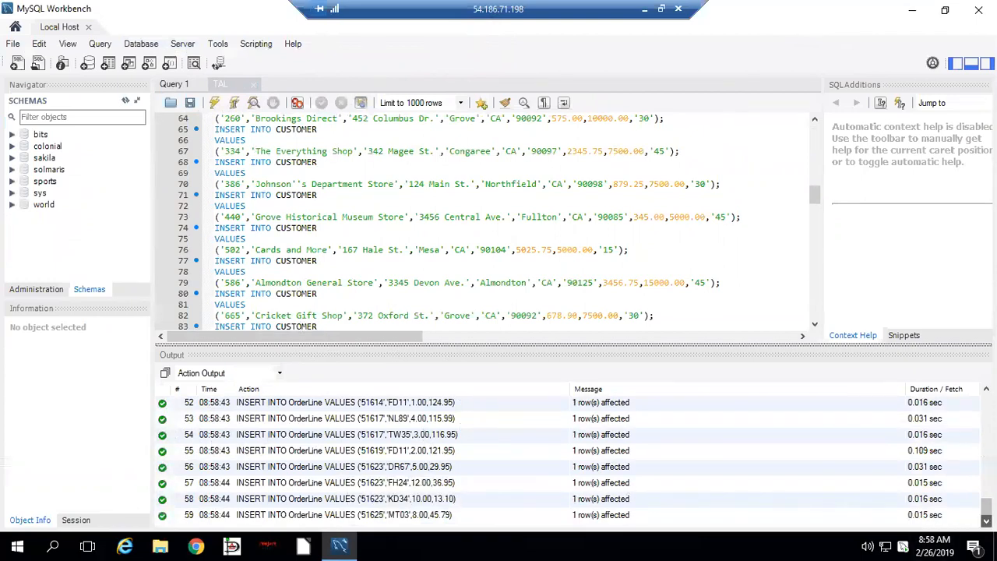
# - Refresh the schema list and expand the tal schema's tables
pyautogui.moveTo(986, 507)
pyautogui.mouseDown()
pyautogui.moveTo(987, 403)
pyautogui.moveTo(986, 508)
pyautogui.mouseUp()
pyautogui.click(127, 104)
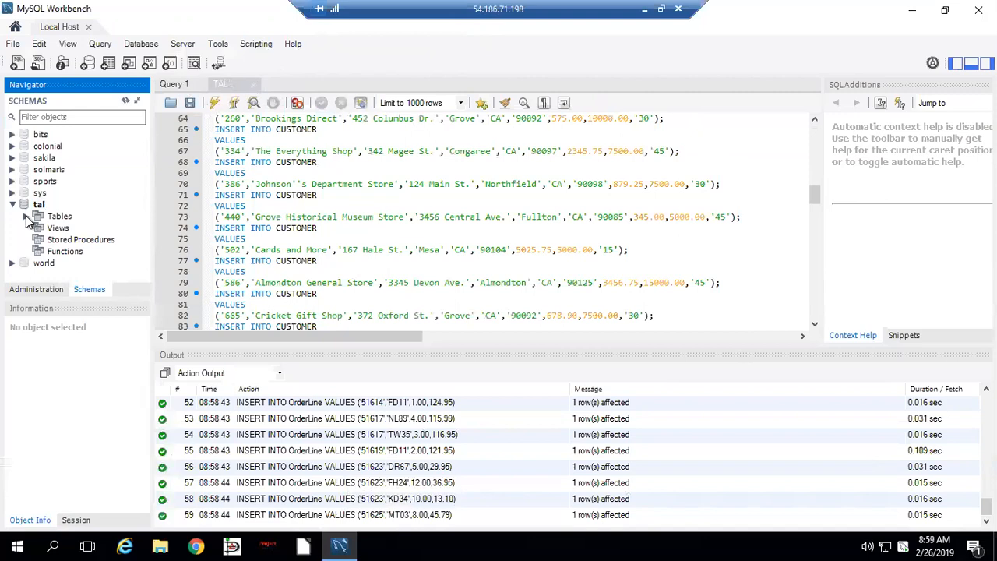
pyautogui.click(27, 218)
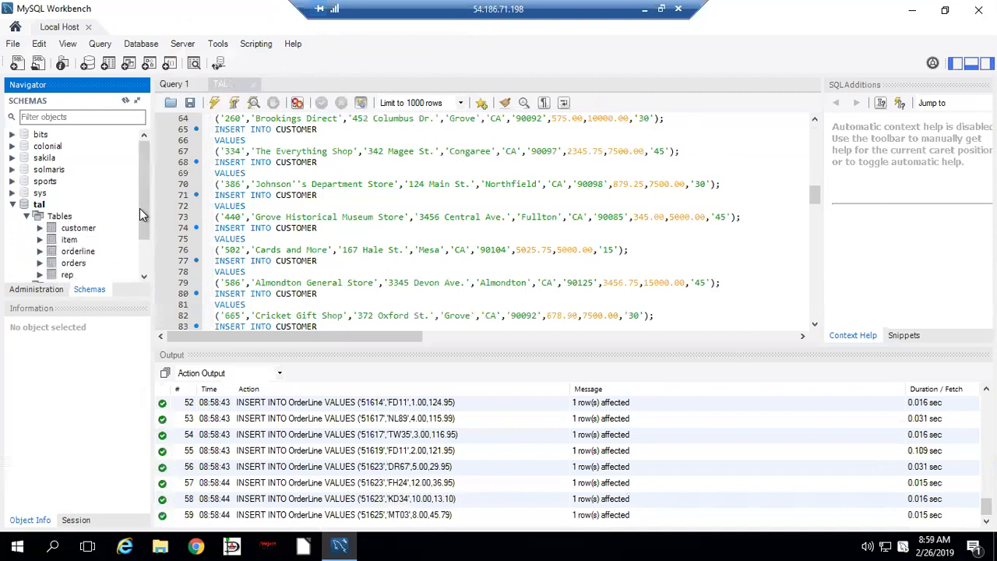
pyautogui.scroll(-2, 141, 221)
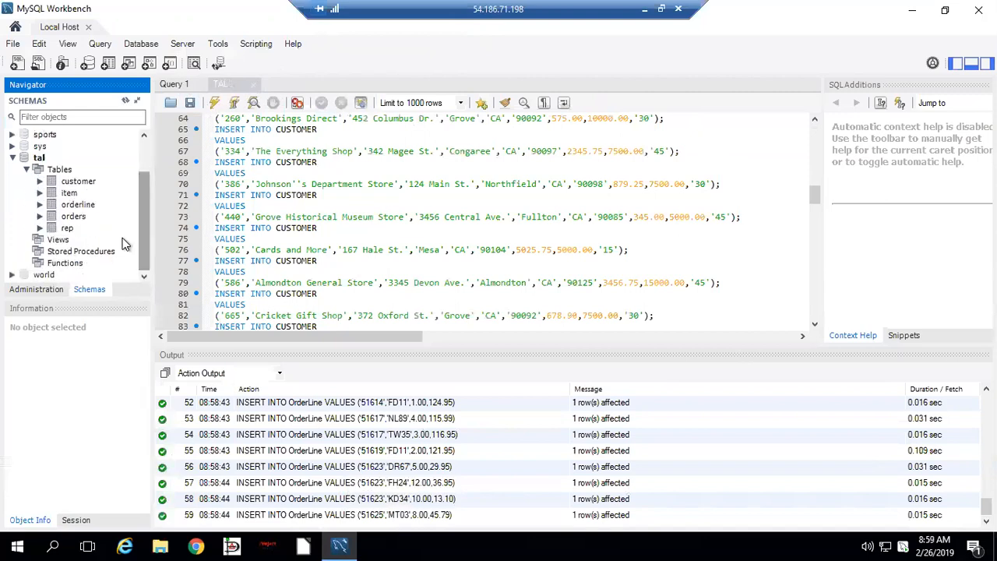
# - Query the rows of tal's customer table with the 1000-row limit and enlarge the result grid to show all records
pyautogui.rightClick(80, 187)
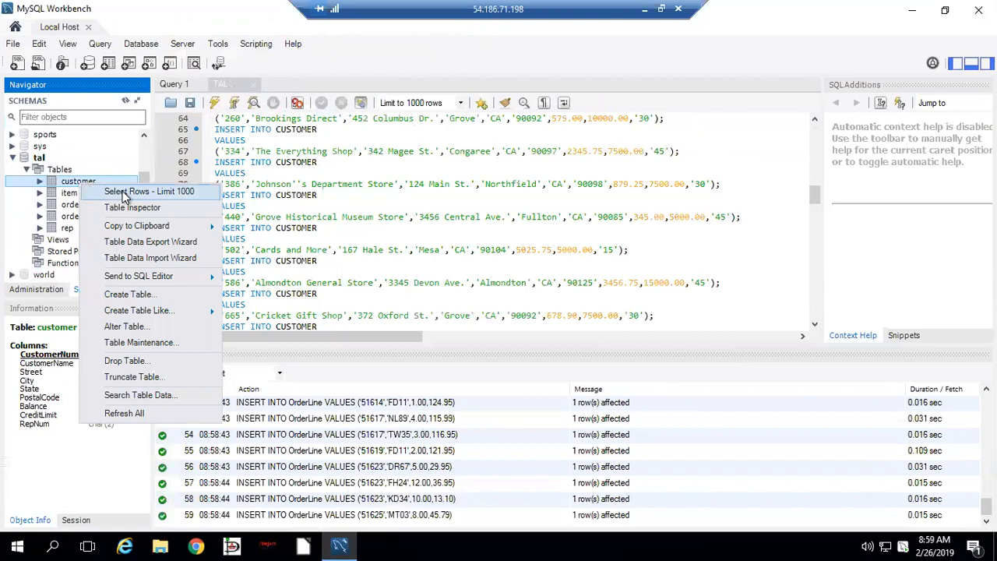
pyautogui.click(124, 193)
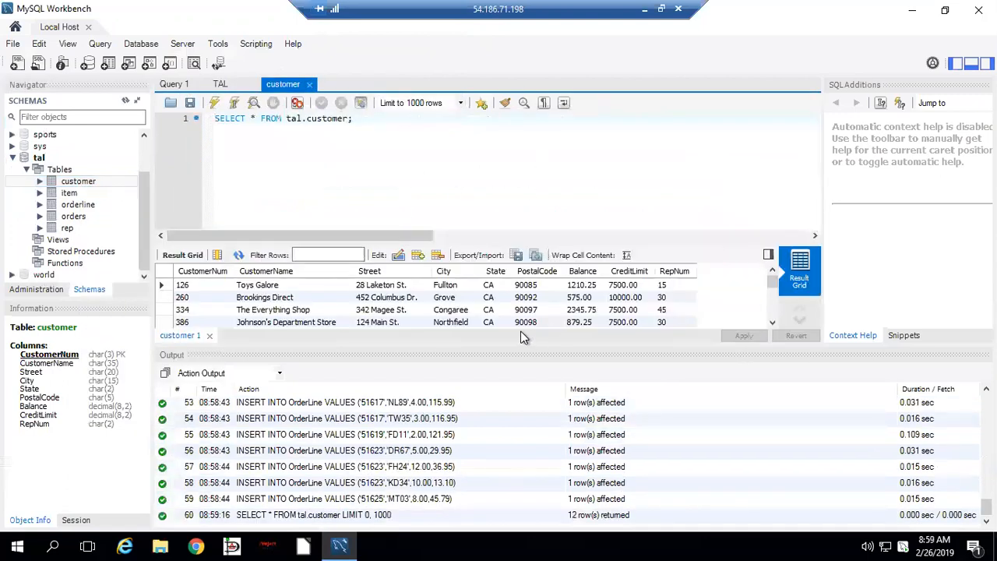
pyautogui.moveTo(518, 344); pyautogui.dragTo(518, 473)
pyautogui.scroll(-2, 504, 373)
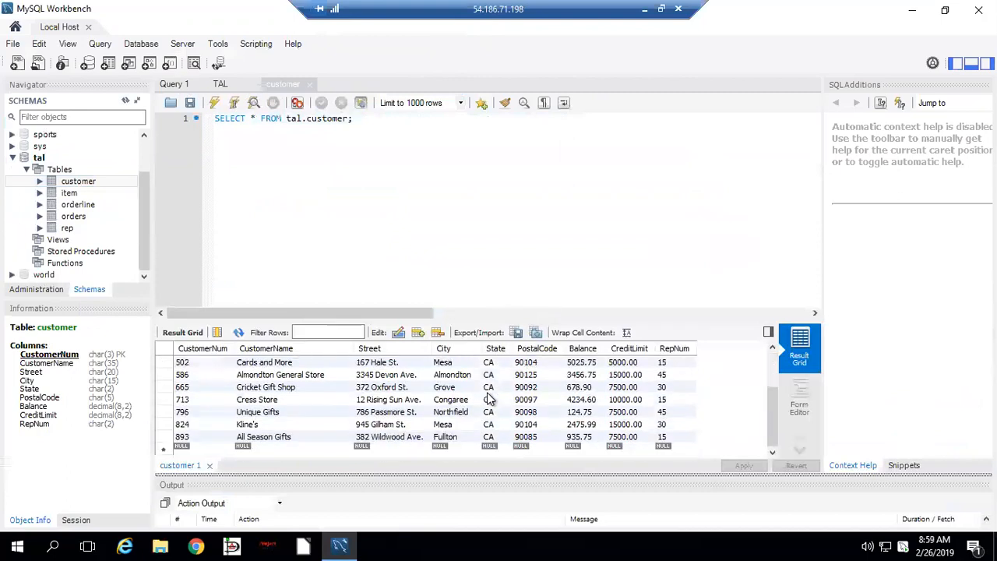
pyautogui.moveTo(515, 318); pyautogui.dragTo(510, 219)
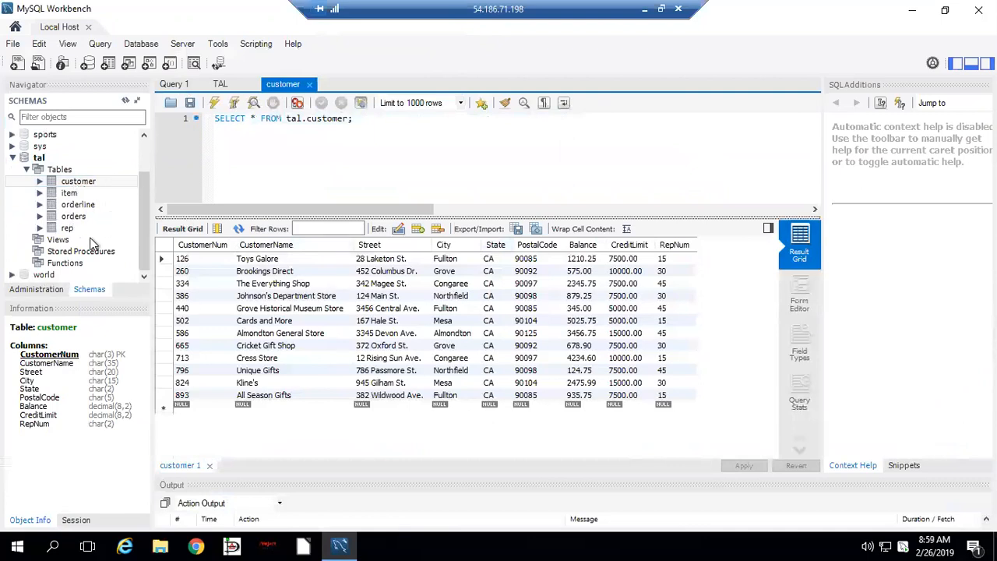
# - Query the rows of tal's rep table with the 1000-row limit
pyautogui.rightClick(66, 229)
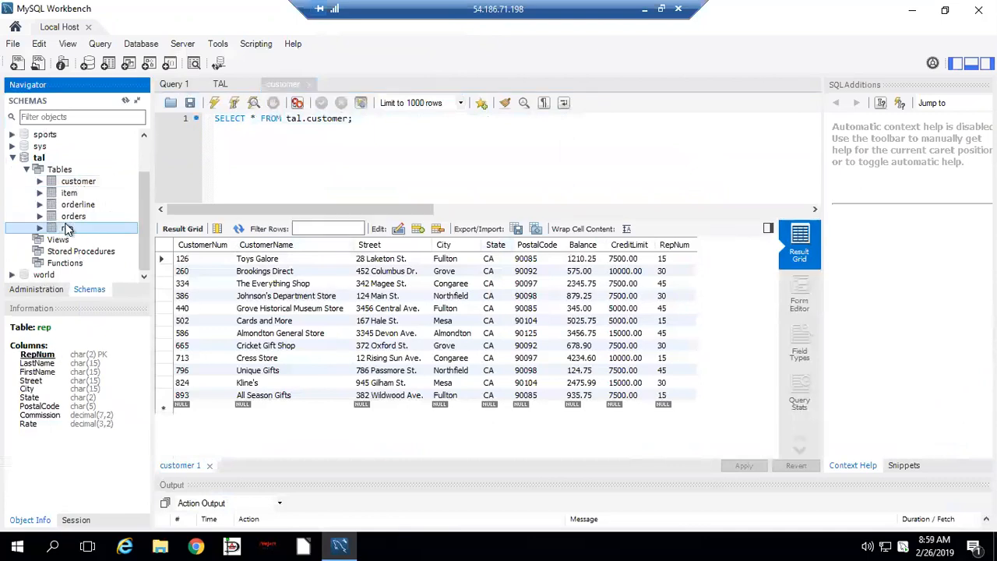
pyautogui.click(113, 233)
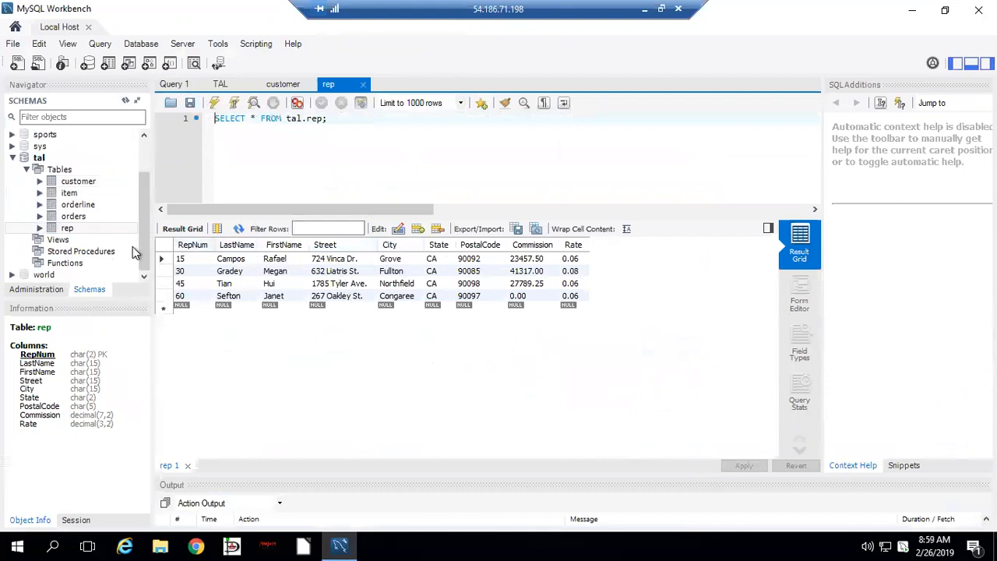
pyautogui.moveTo(148, 234); pyautogui.dragTo(148, 263)
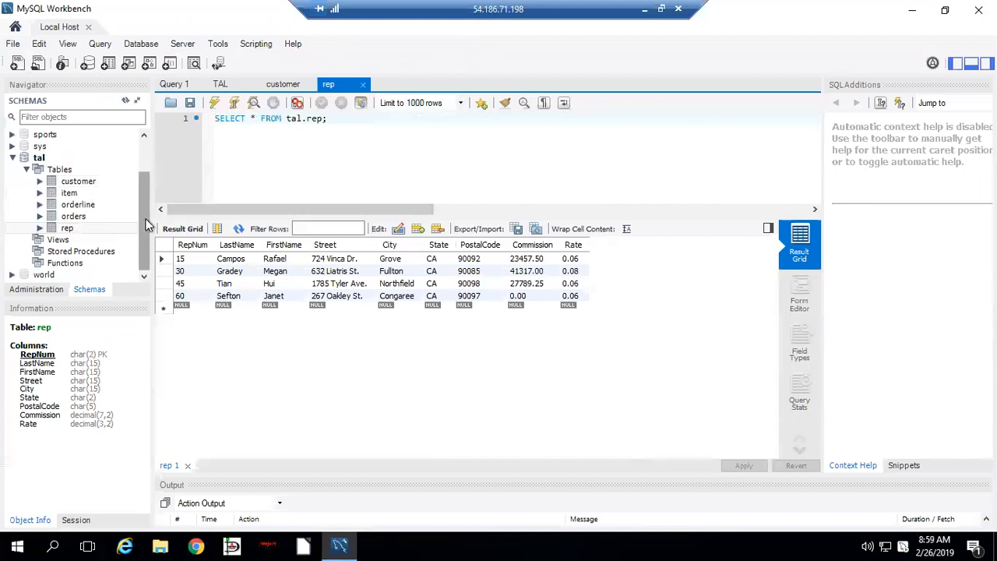
pyautogui.scroll(2, 145, 176)
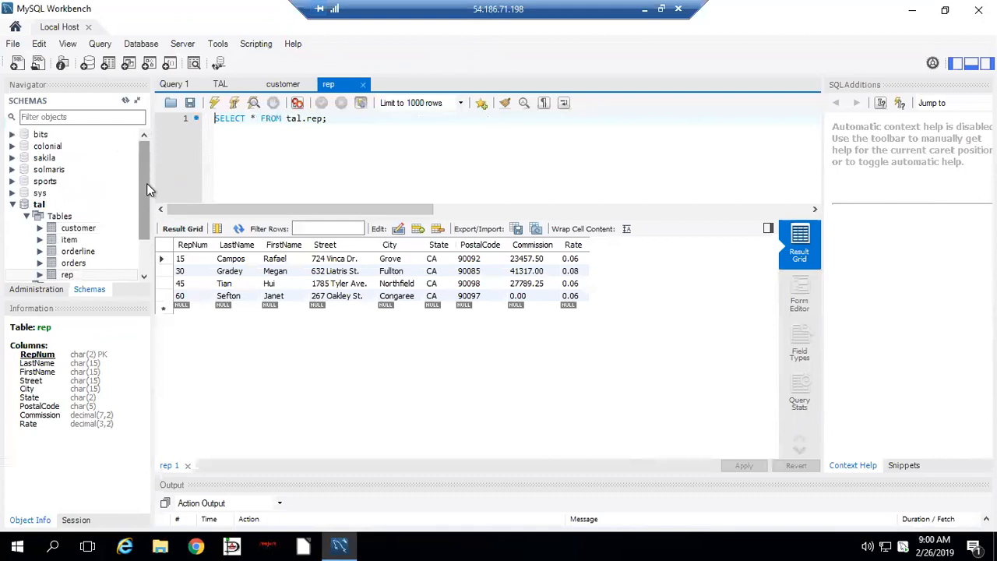
pyautogui.moveTo(144, 193)
pyautogui.mouseDown()
pyautogui.moveTo(147, 234)
pyautogui.moveTo(145, 209)
pyautogui.mouseUp()
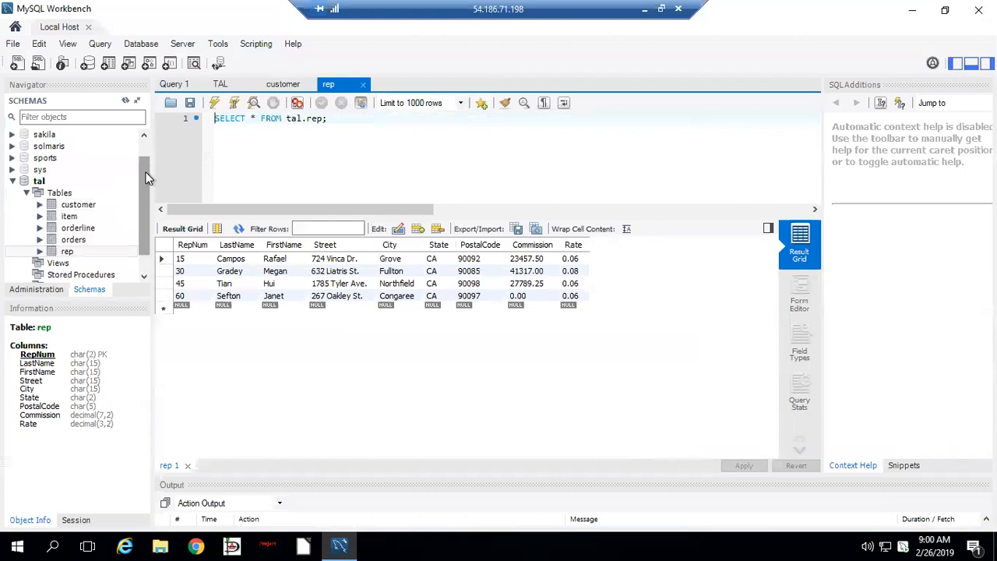
pyautogui.moveTo(146, 178); pyautogui.dragTo(148, 210)
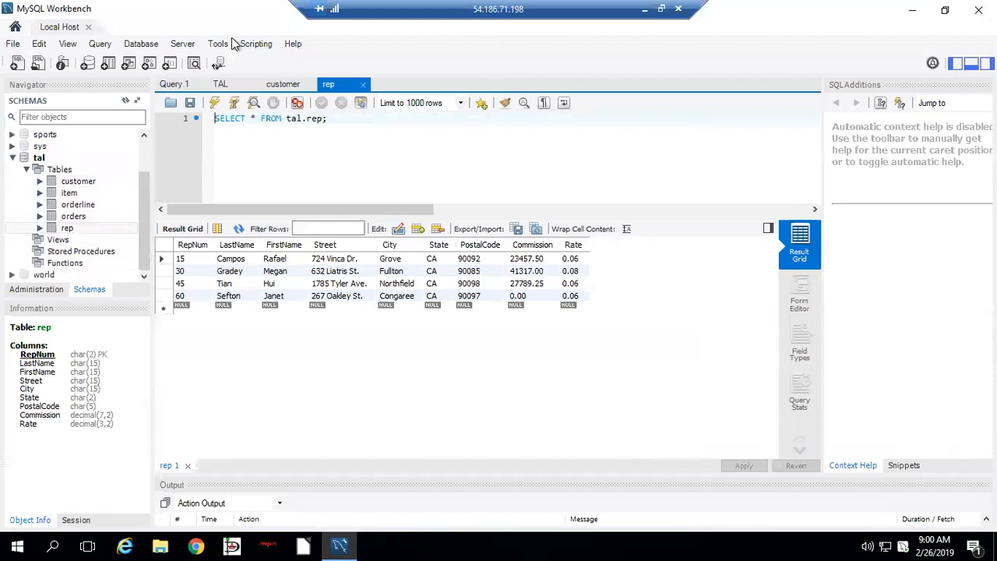